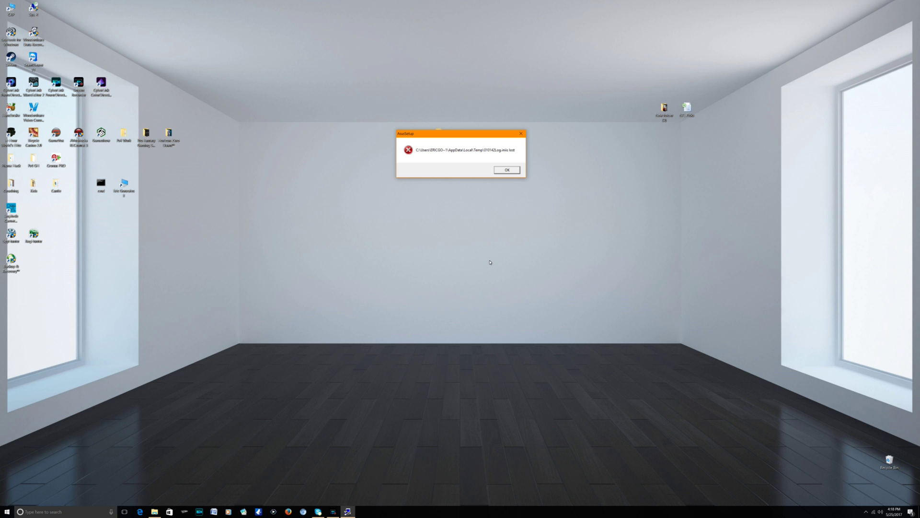
Launch Firefox, then close it once the page stops responding.
left_click(489, 261)
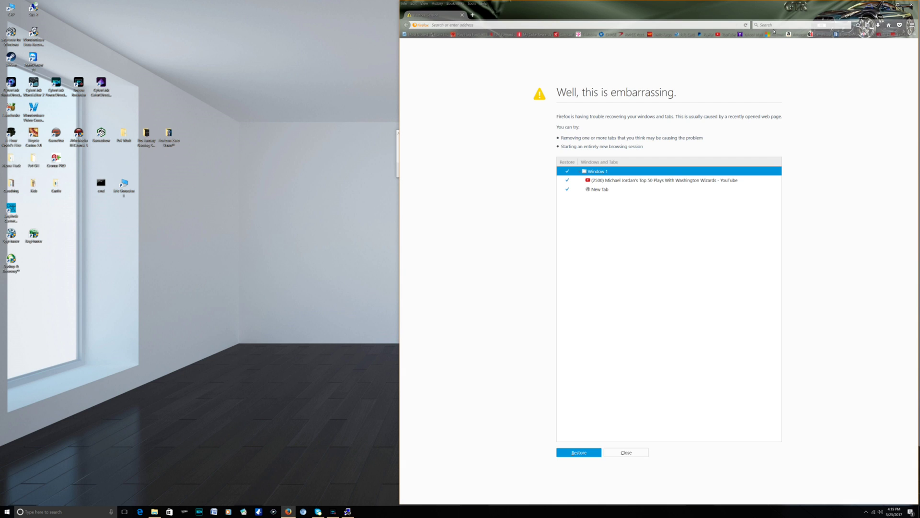
left_click(777, 27)
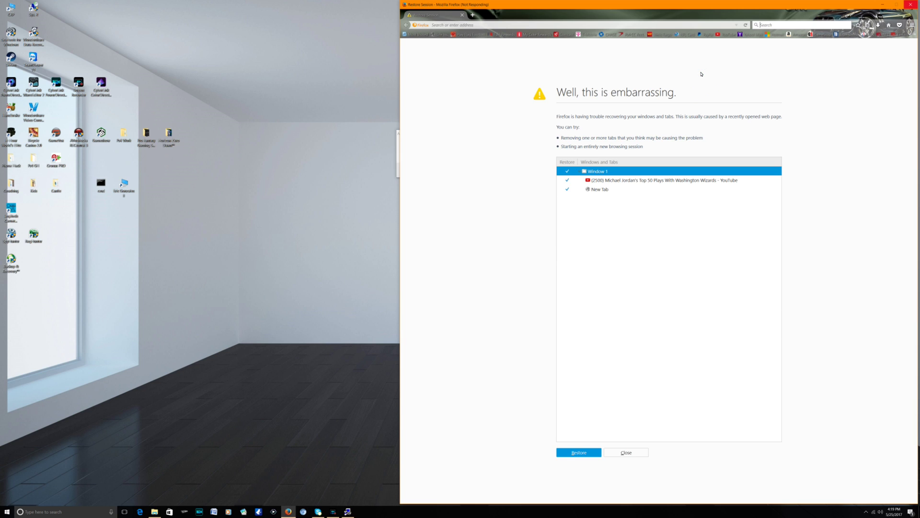
left_click(701, 74)
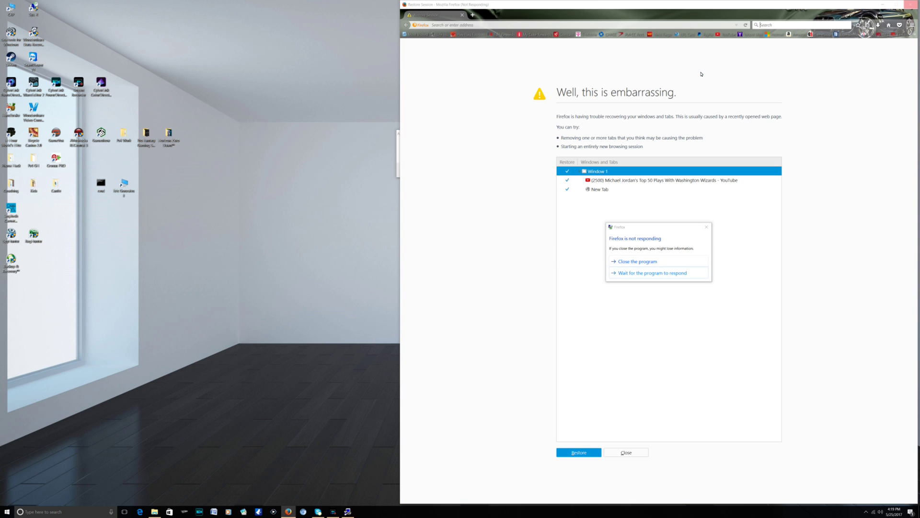
key("Return")
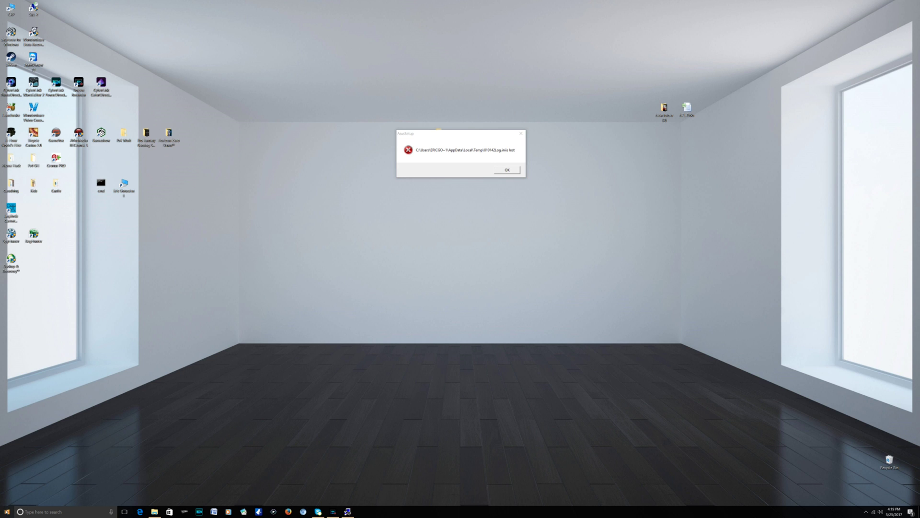
Open Task Manager from the Start context menu and scroll down the process list.
right_click(7, 511)
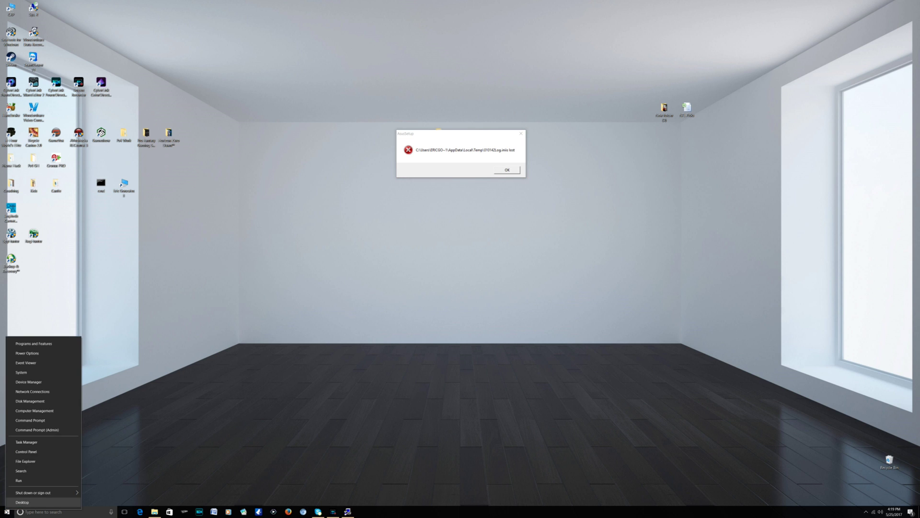
left_click(52, 445)
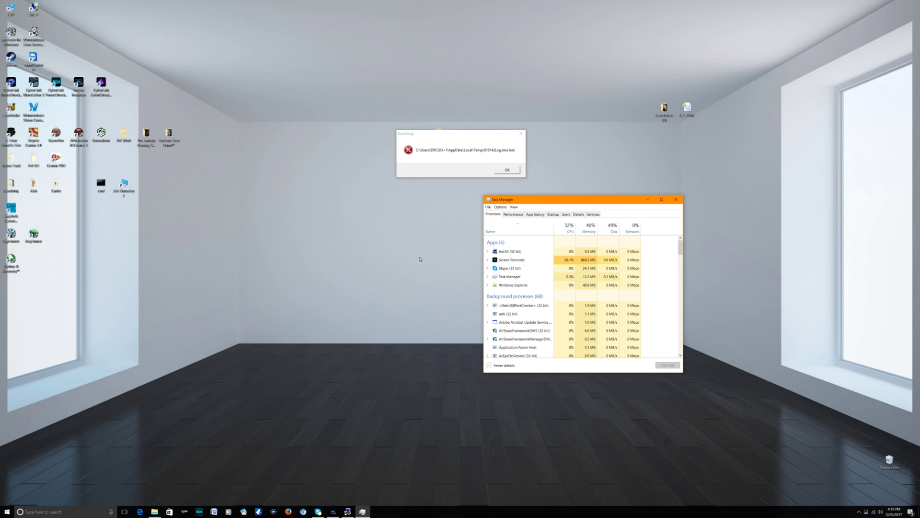
scroll(582, 297, "down", 2)
scroll(582, 297, "down", 2)
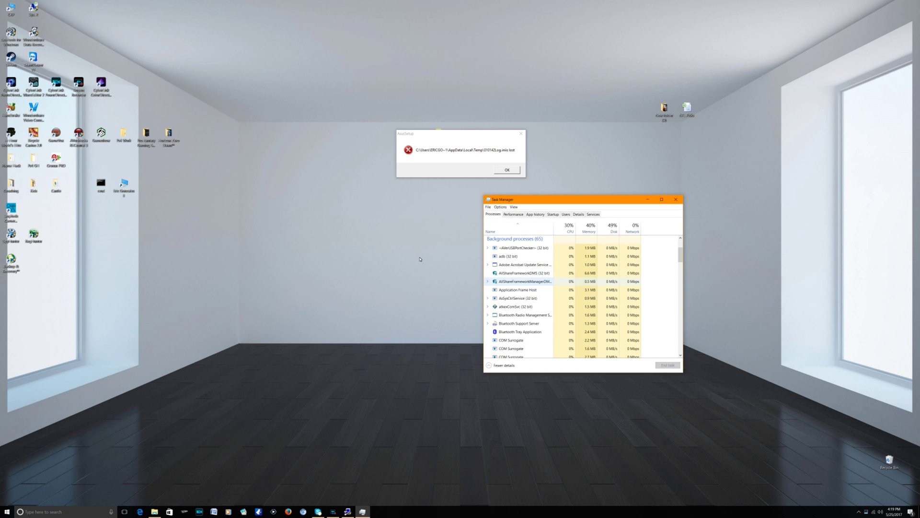
scroll(527, 283, "down", 1)
scroll(527, 284, "down", 1)
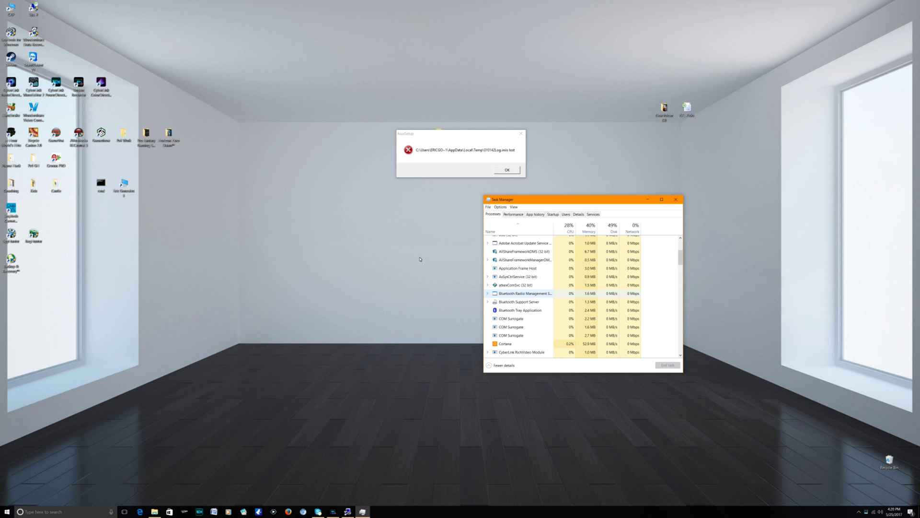
Expand Bluetooth Radio Management and end the Bluetooth Tray Application task.
key("Right")
key("Down")
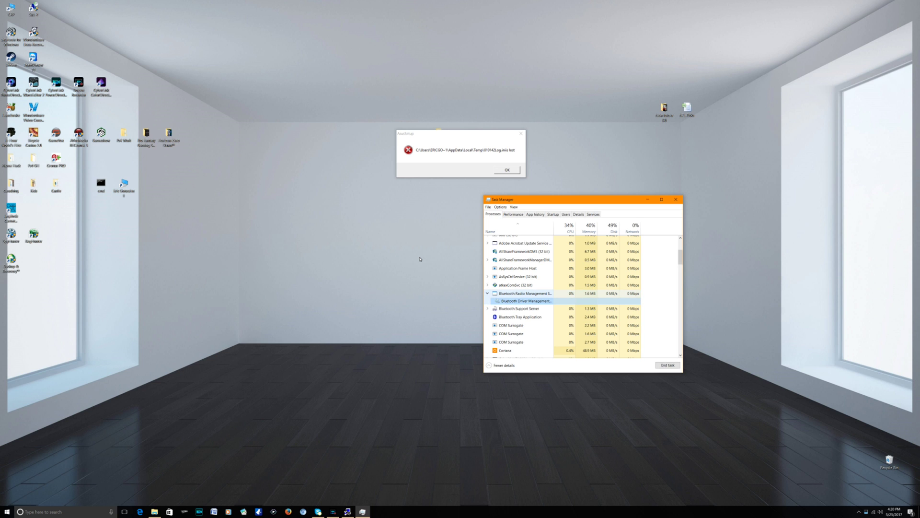
key("Down")
key("Down")
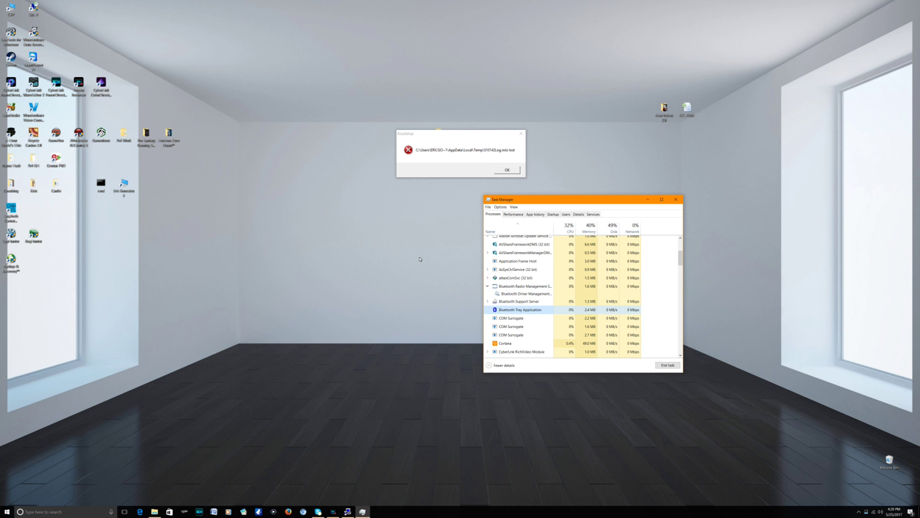
key("shift+F10")
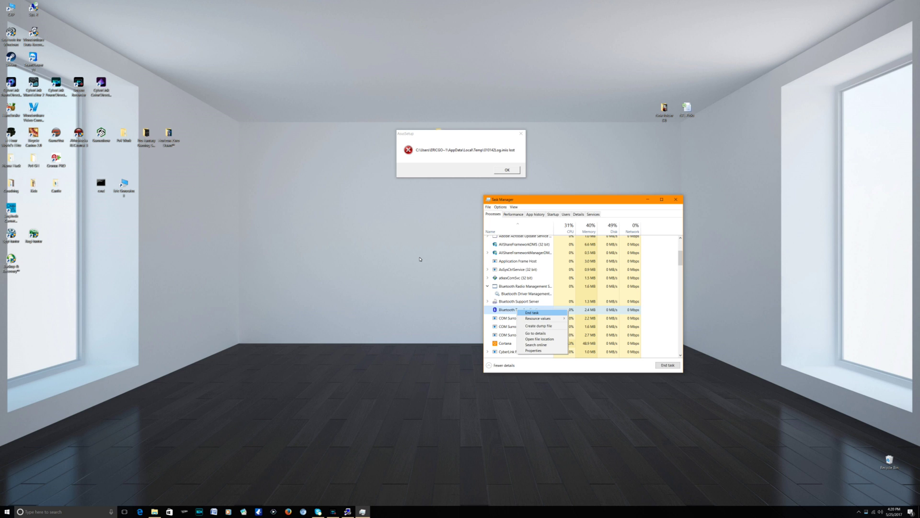
key("Return")
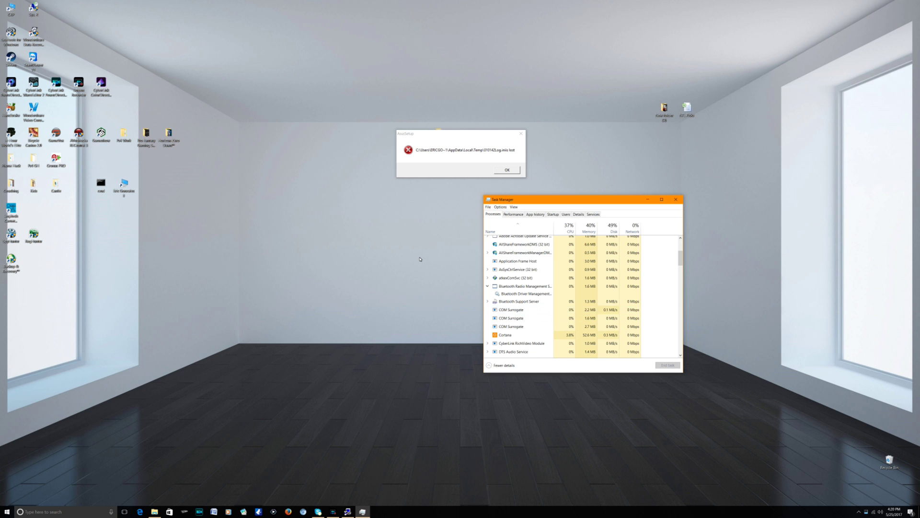
key("super+s")
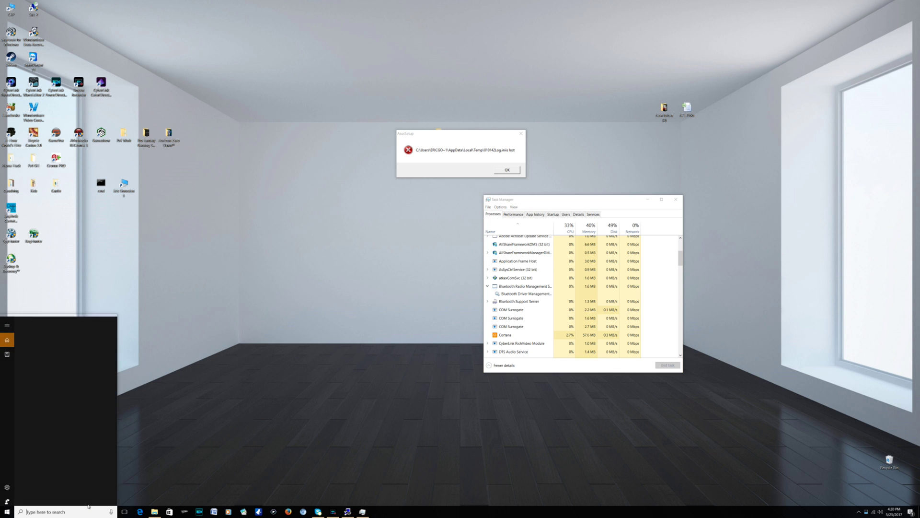
type("dfhgdfgdfgdfgdgdfg")
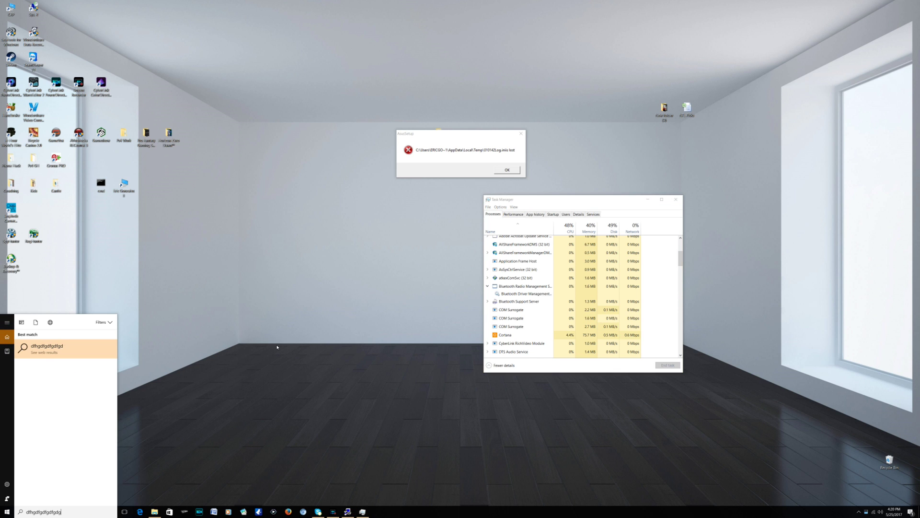
key("BackSpace")
key("BackSpace")
key("BackSpace")
key("BackSpace")
key("BackSpace")
key("BackSpace")
key("BackSpace")
key("BackSpace")
key("BackSpace")
key("BackSpace")
key("BackSpace")
key("BackSpace")
key("BackSpace")
key("BackSpace")
key("BackSpace")
key("BackSpace")
left_click(280, 343)
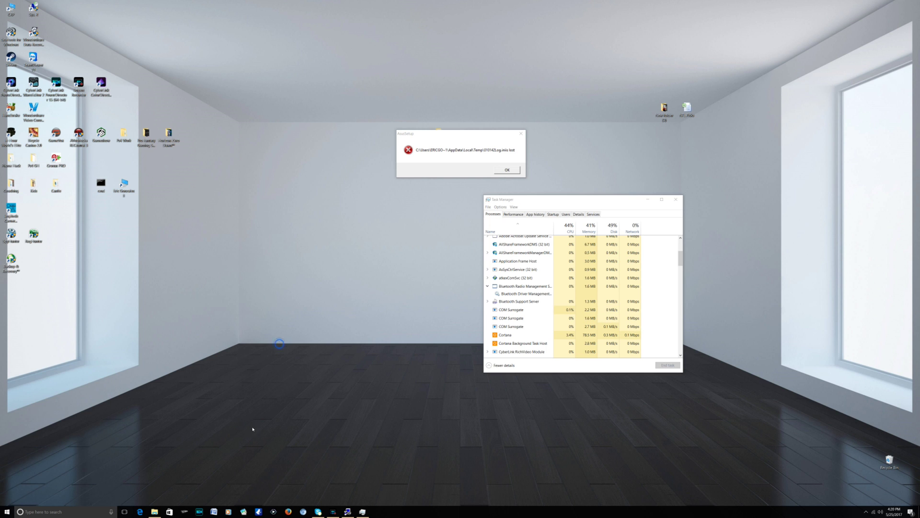
left_click(288, 512)
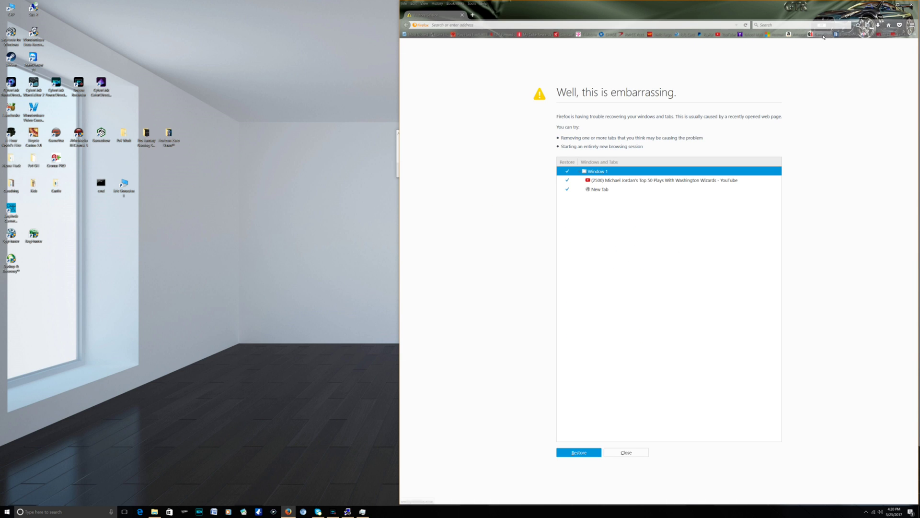
left_click(797, 26)
type("gvbdfcbgfgbdfg")
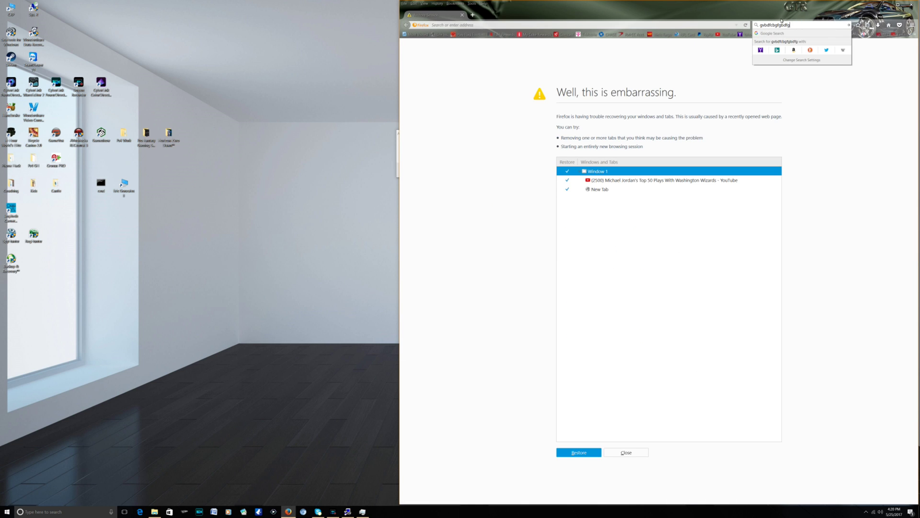
key("Escape")
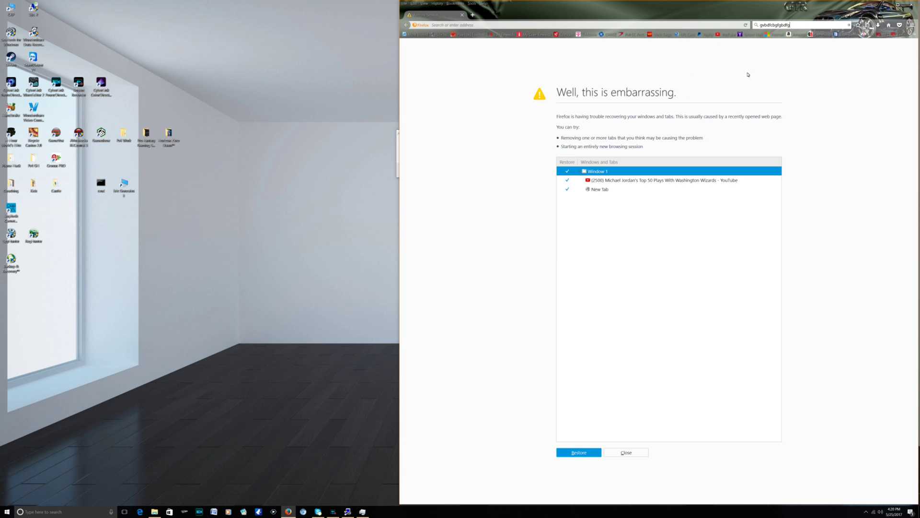
left_click(880, 35)
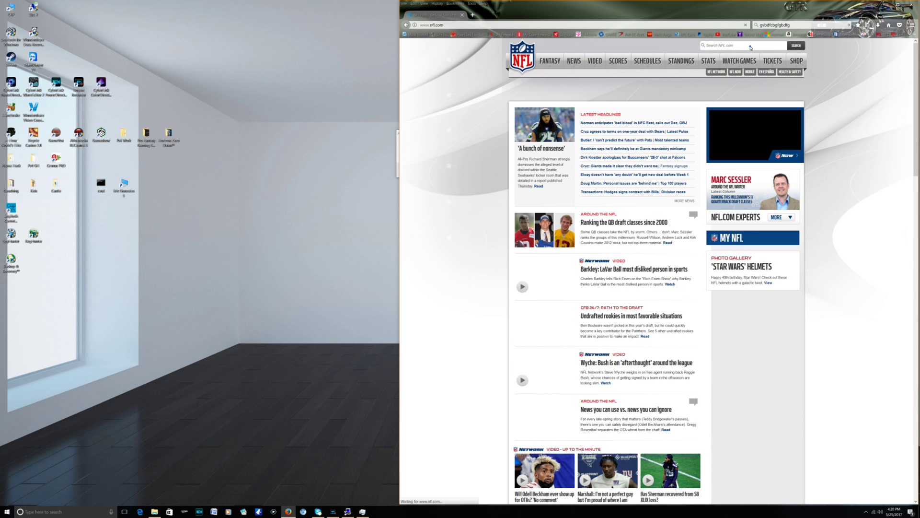
left_click(727, 46)
type("fdg")
left_click(751, 48)
type("dfgddfgdfgdfgdfgd")
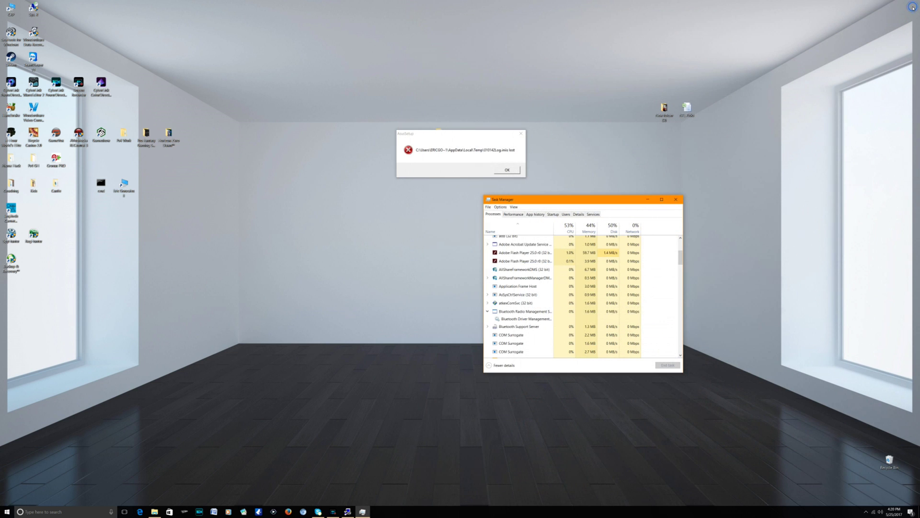
left_click(913, 6)
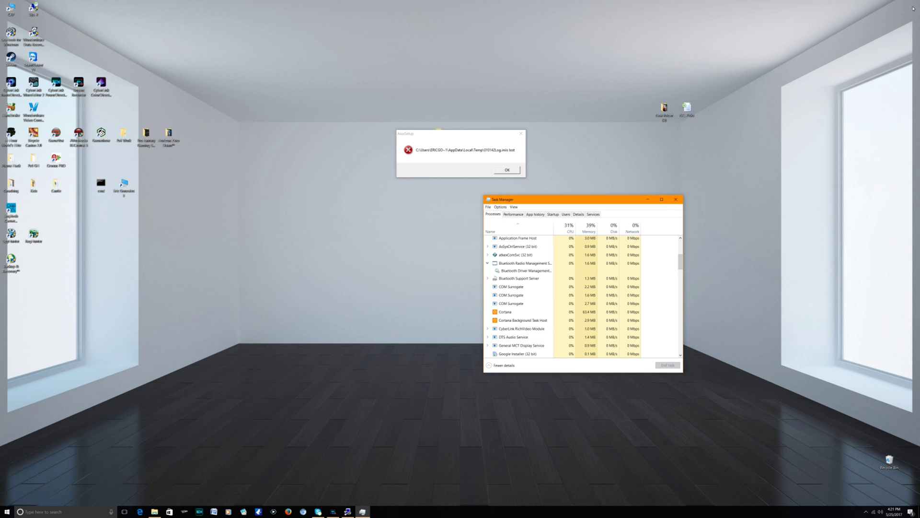
Move Task Manager down-left and the AsusSetup error dialog down so they sit closer together.
left_click_drag(527, 199, 487, 223)
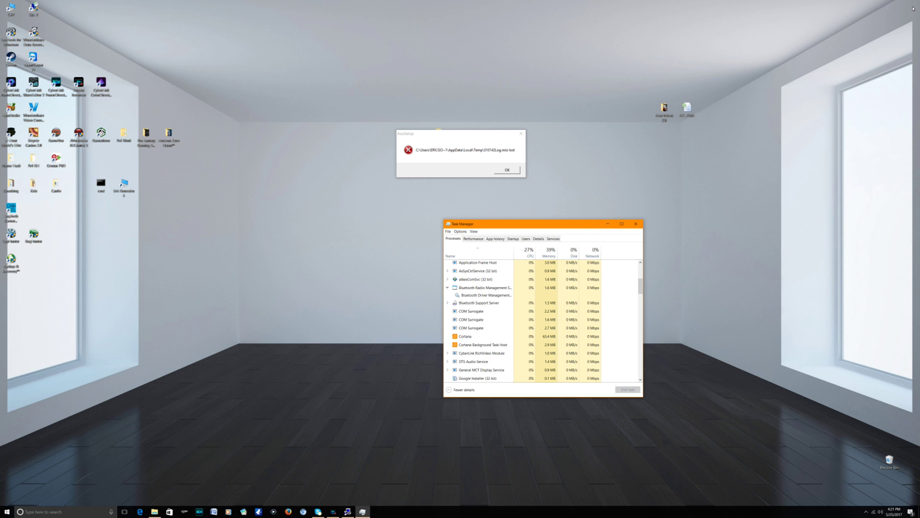
mouse_move(439, 136)
left_mouse_down()
mouse_move(519, 155)
mouse_move(521, 170)
left_mouse_up()
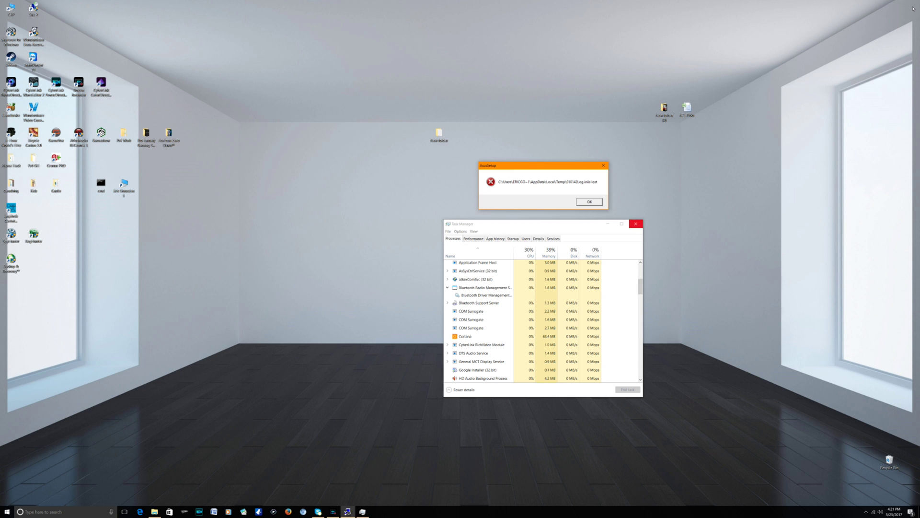
left_click_drag(575, 224, 576, 246)
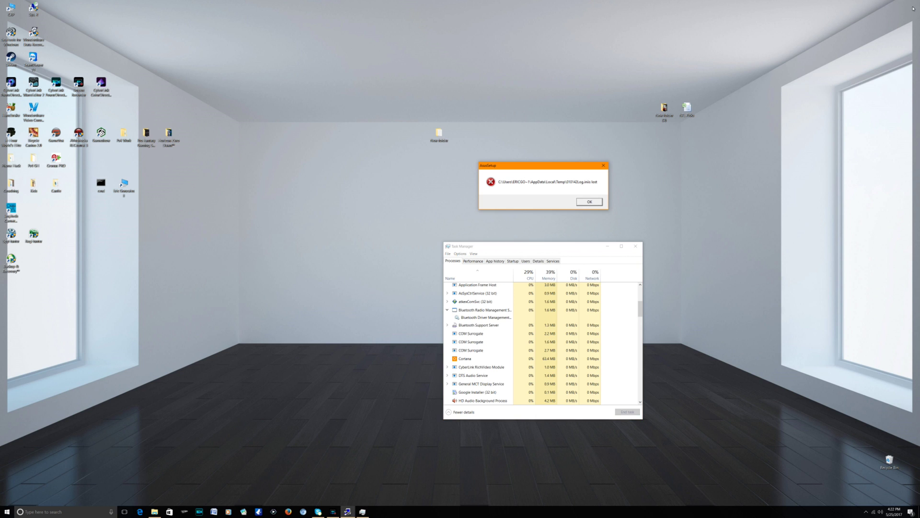
left_click_drag(527, 165, 511, 177)
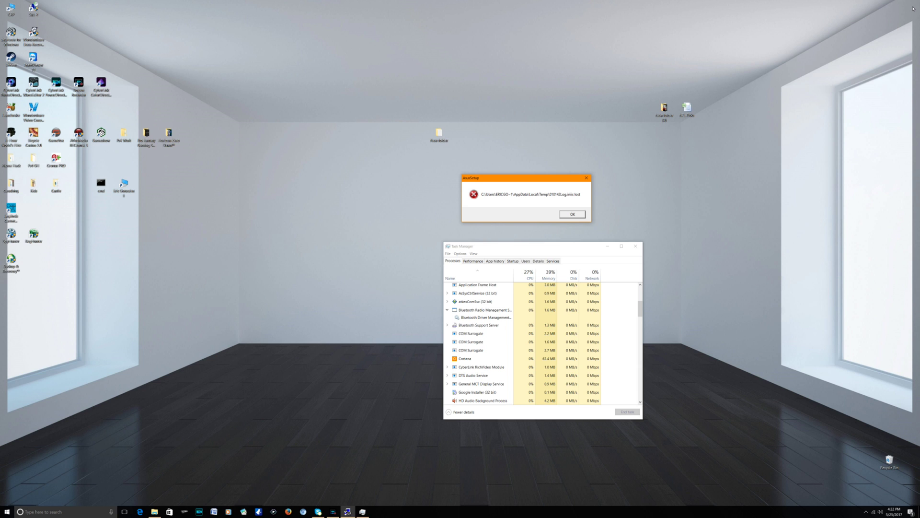
left_click_drag(530, 180, 514, 186)
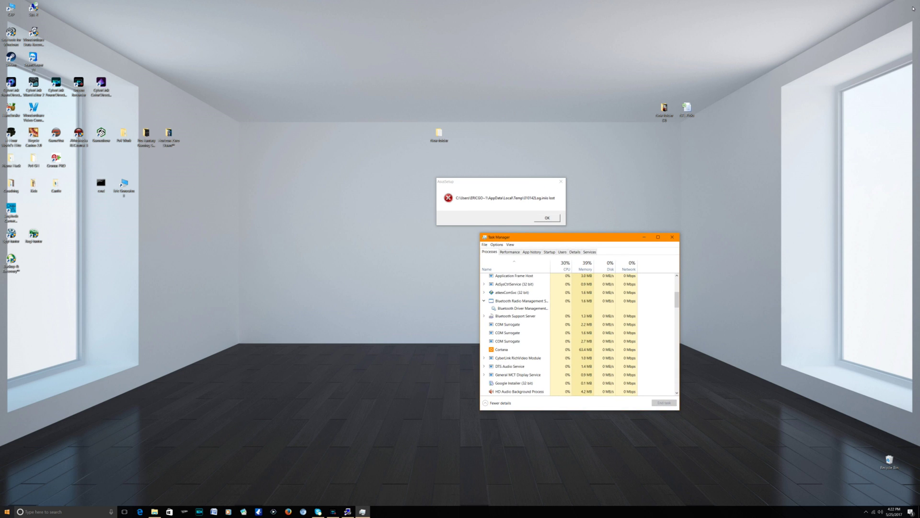
right_click(7, 512)
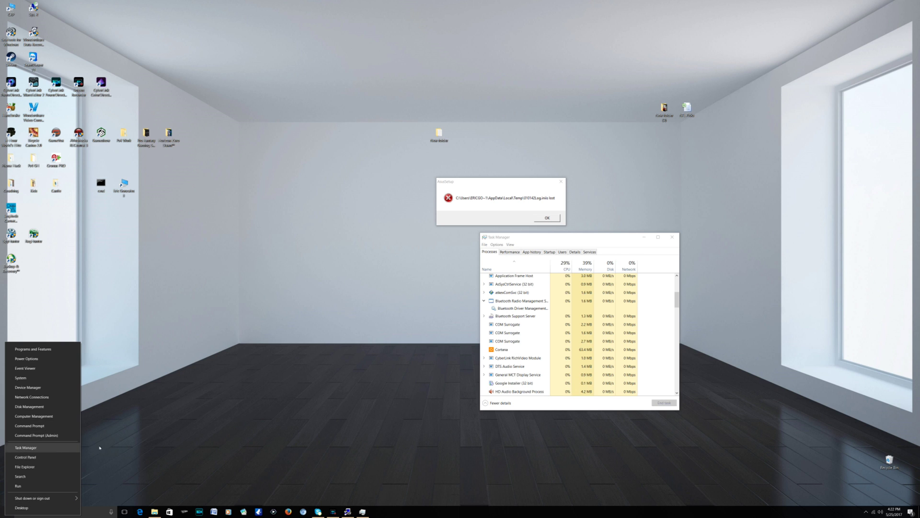
Show Task Manager's Details list sorted by name and select AsusSetup.exe.
left_click(52, 447)
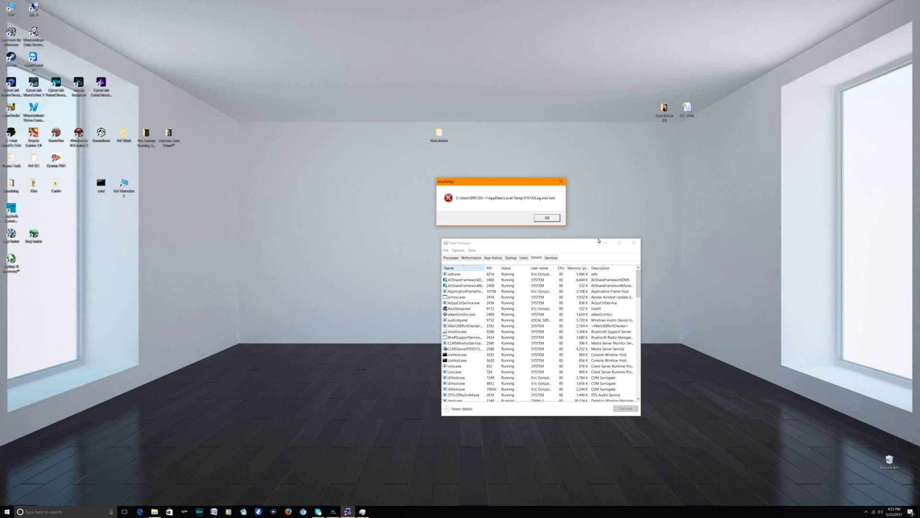
left_click(599, 241)
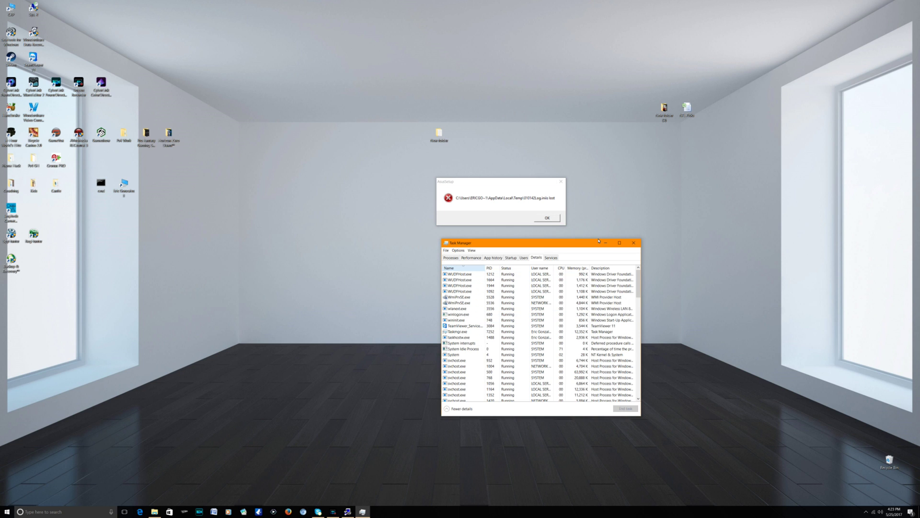
left_click(450, 268)
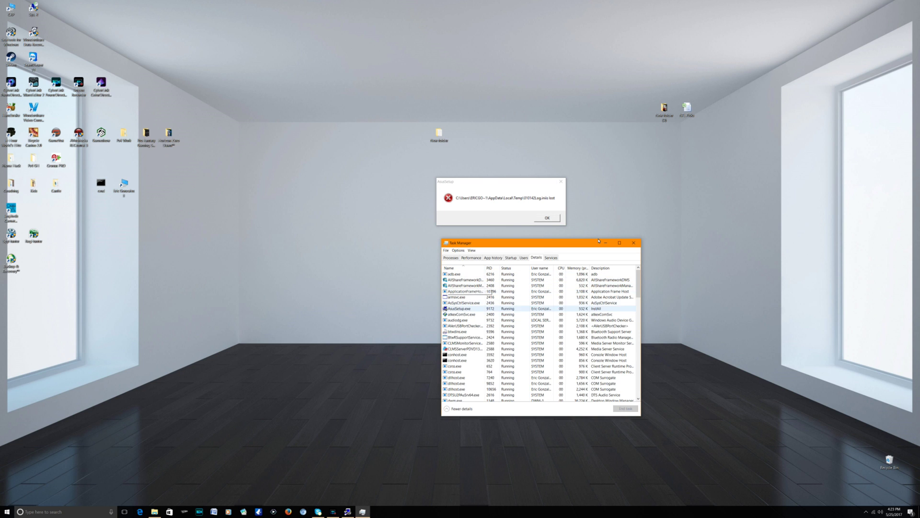
scroll(541, 314, "down", 1)
scroll(541, 311, "up", 1)
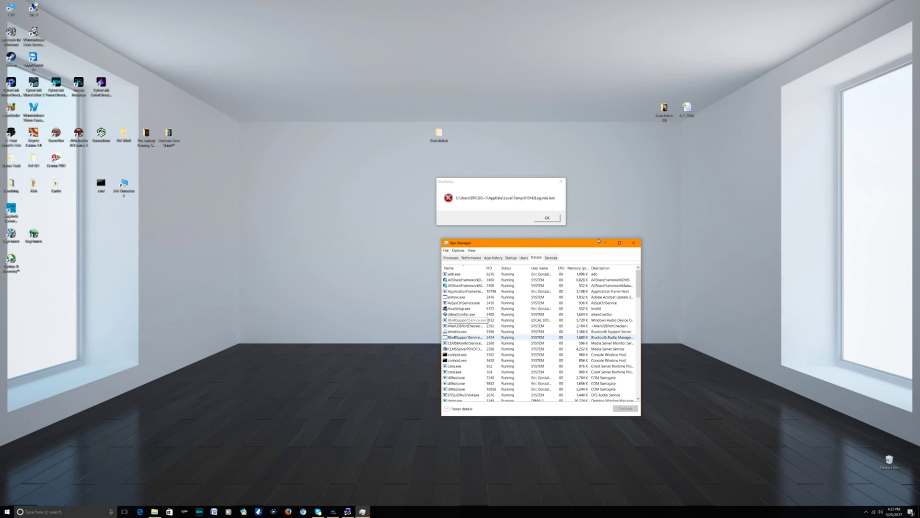
left_click(541, 308)
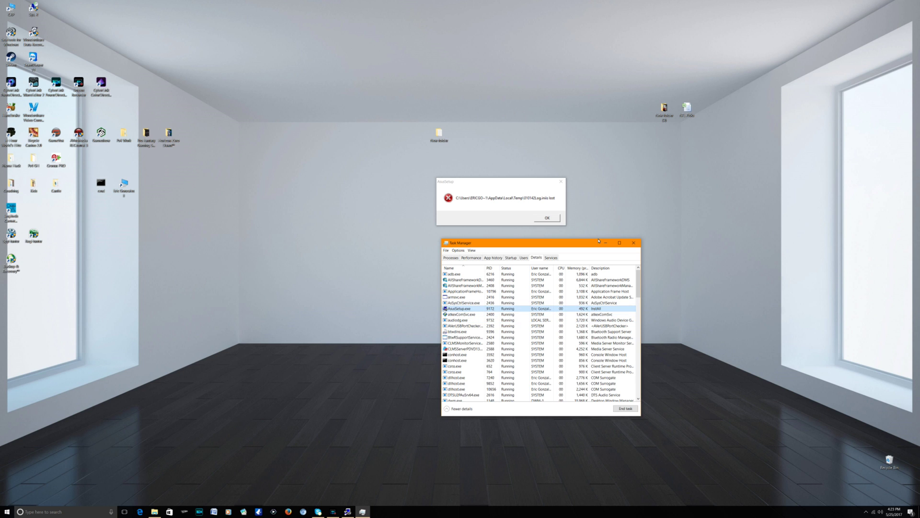
Open the file location of AsusSetup.exe, the C:\Windows\Install folder.
key("shift+F10")
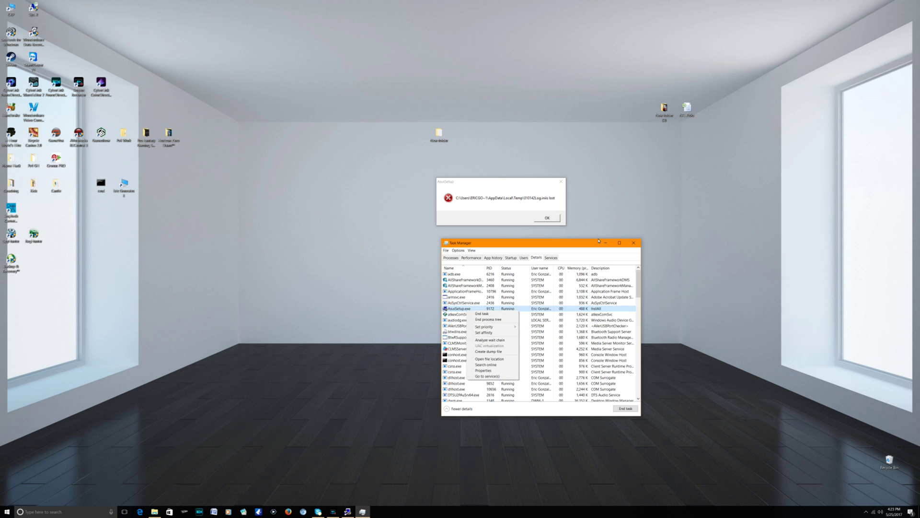
key("Down")
key("Down")
key("Down")
key("Down")
key("Down")
key("Down")
key("Down")
key("Return")
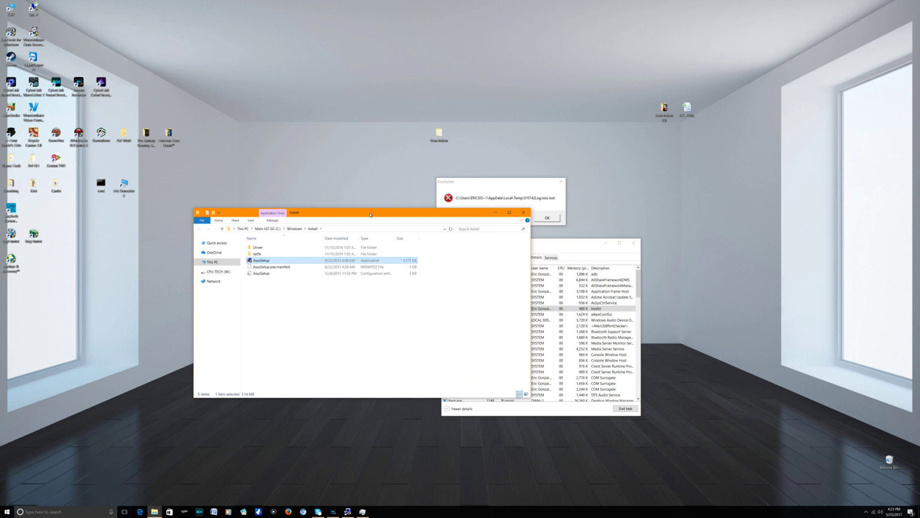
Select the three AsusSetup files in Install and try deleting them, cancelling the file-in-use warning.
left_click_drag(370, 214, 607, 247)
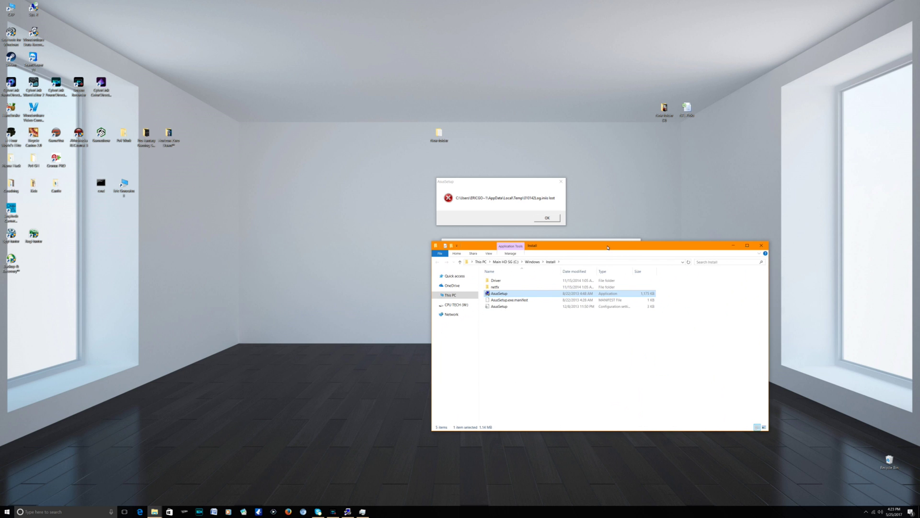
left_click_drag(502, 317, 499, 296)
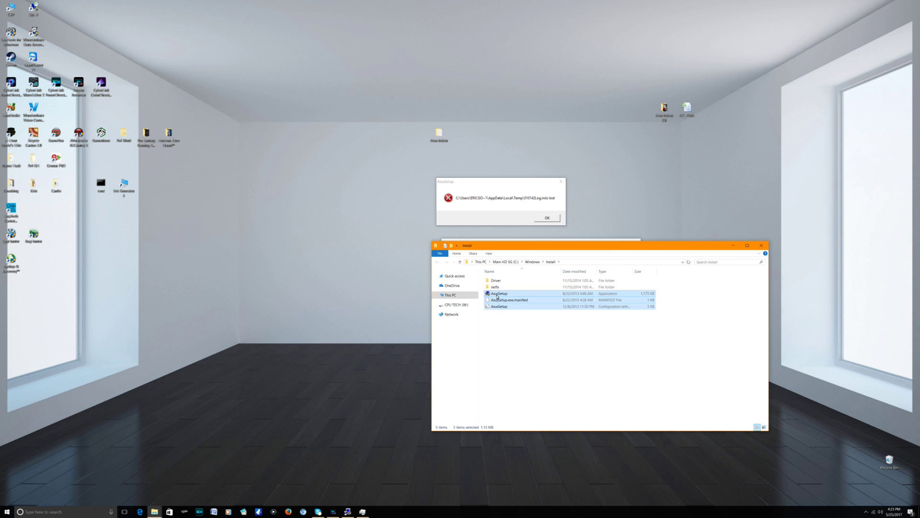
right_click(500, 295)
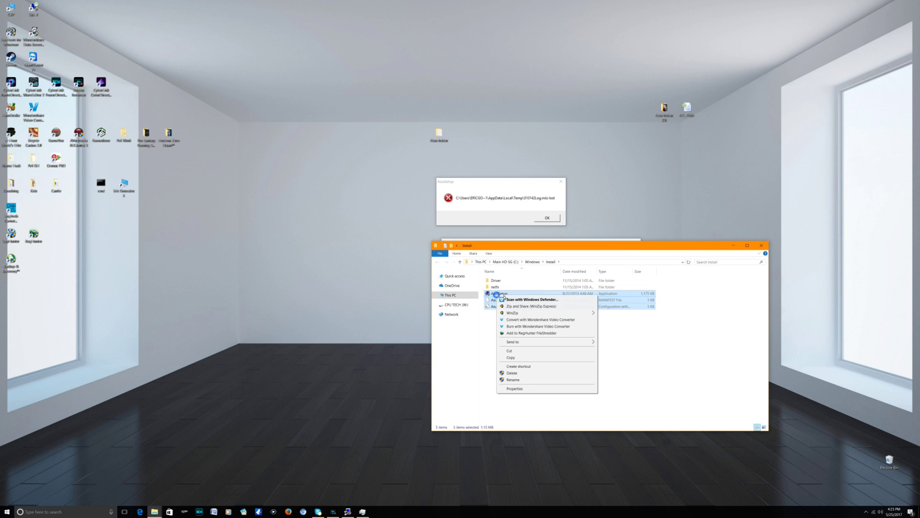
left_click(516, 373)
left_click(481, 260)
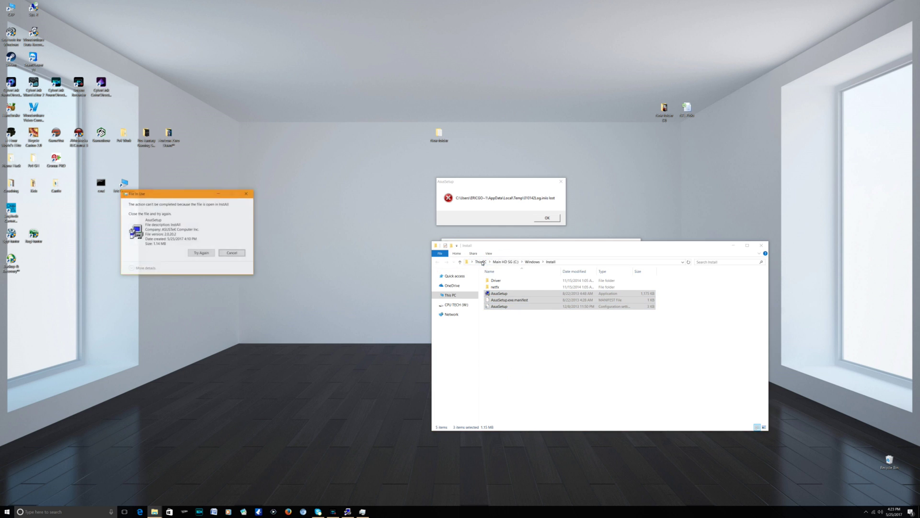
left_click(229, 251)
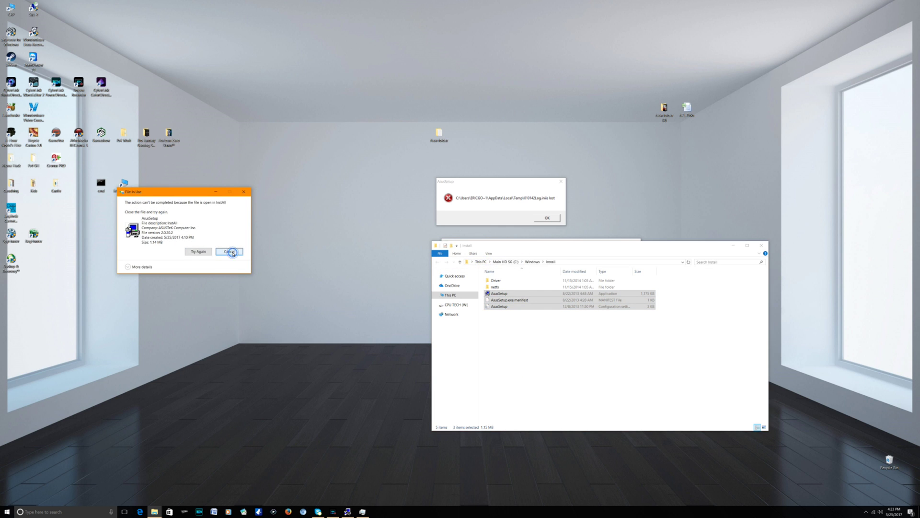
left_click_drag(444, 137, 413, 153)
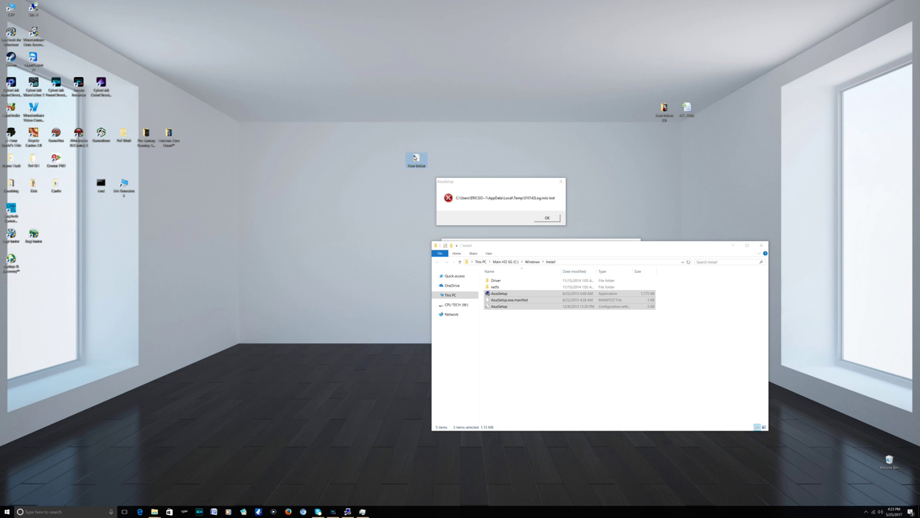
Open the desktop's New folder and place its window beside the Install window.
double_click(413, 156)
left_click_drag(584, 256, 295, 189)
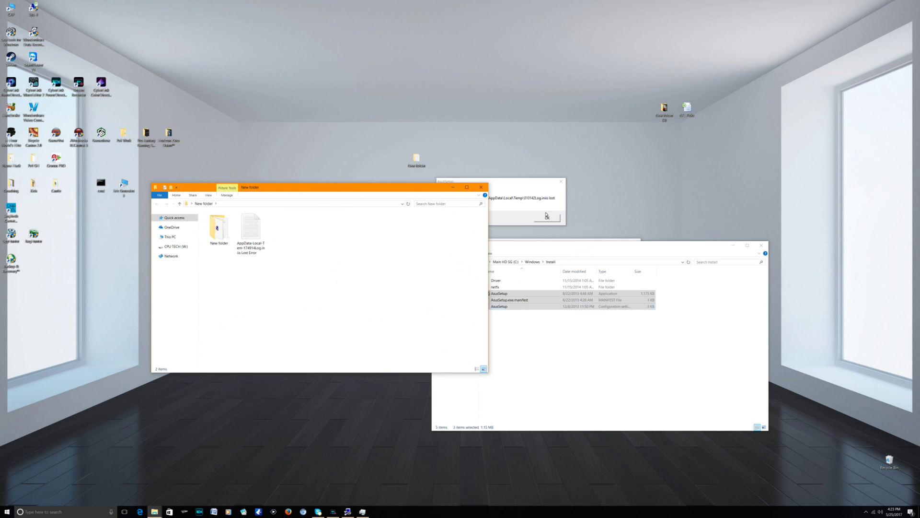
left_click(519, 146)
right_click(520, 146)
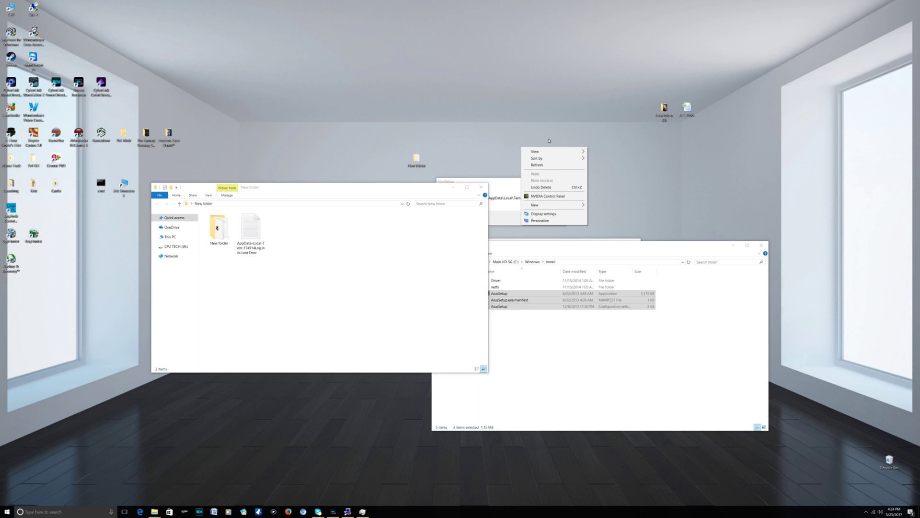
mouse_move(584, 207)
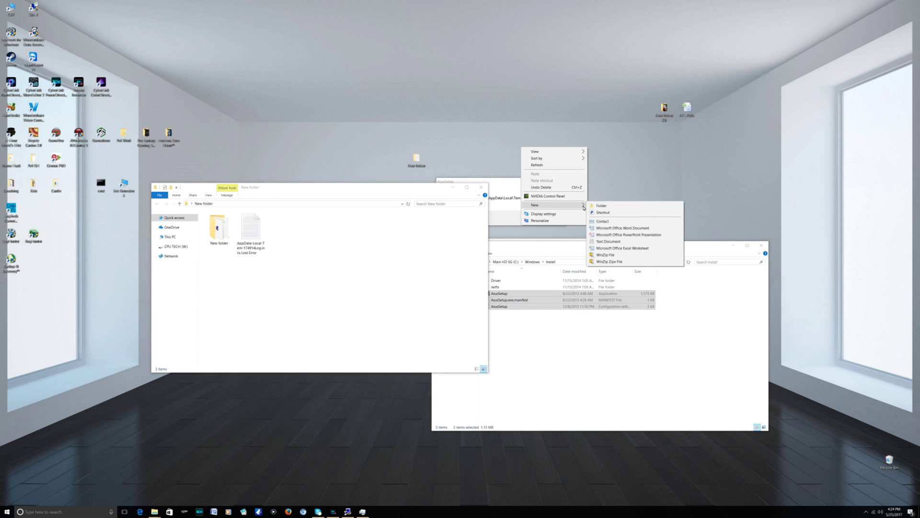
left_click(604, 133)
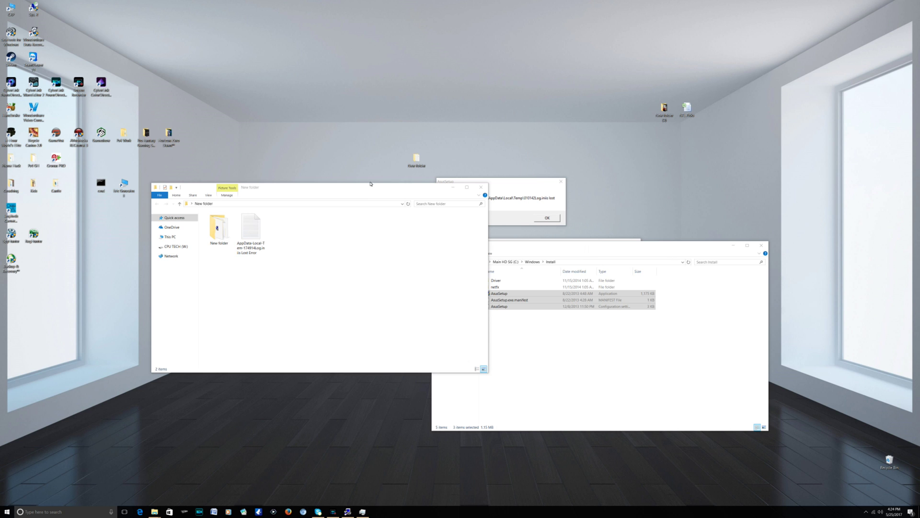
left_click_drag(365, 190, 353, 224)
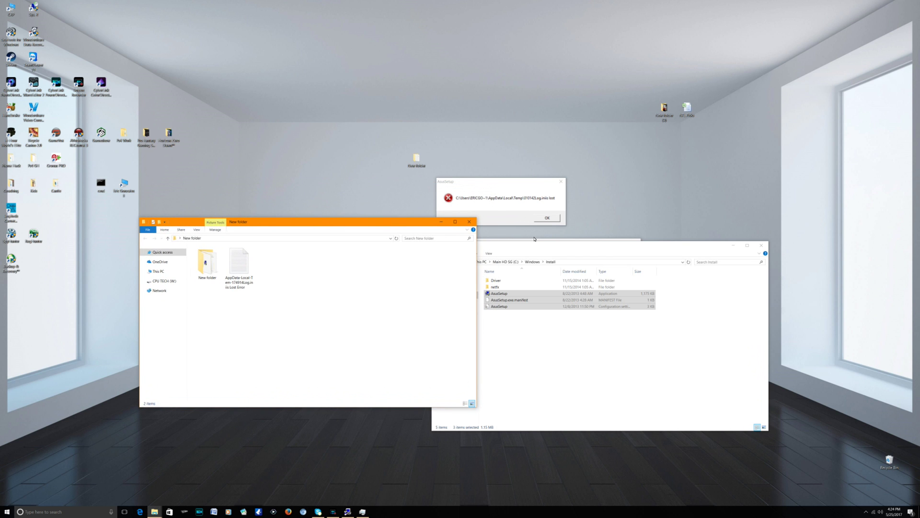
left_click_drag(535, 249, 535, 223)
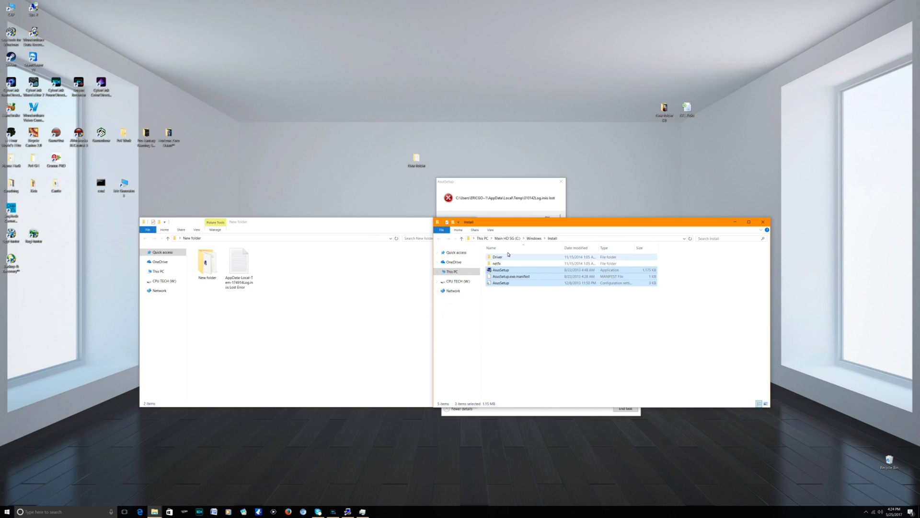
Cut the three AsusSetup files from Install and paste them into New folder with admin permission.
right_click(508, 278)
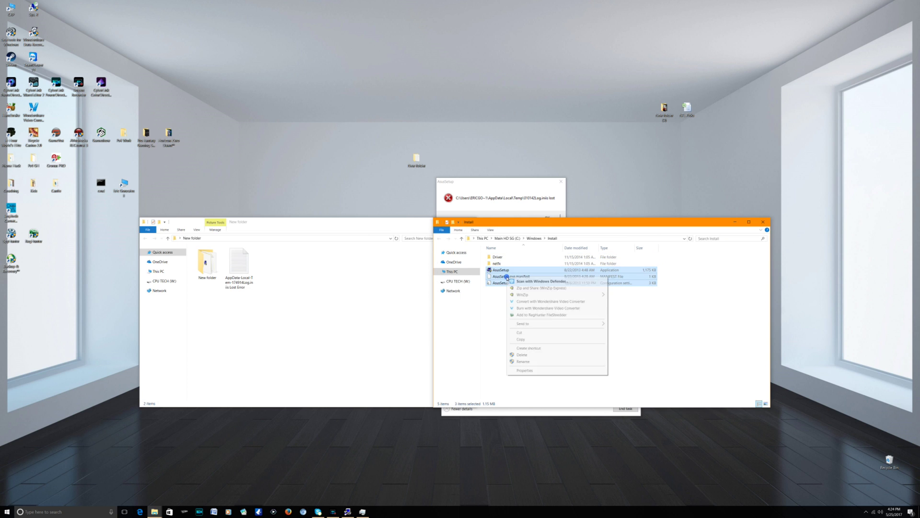
left_click(538, 333)
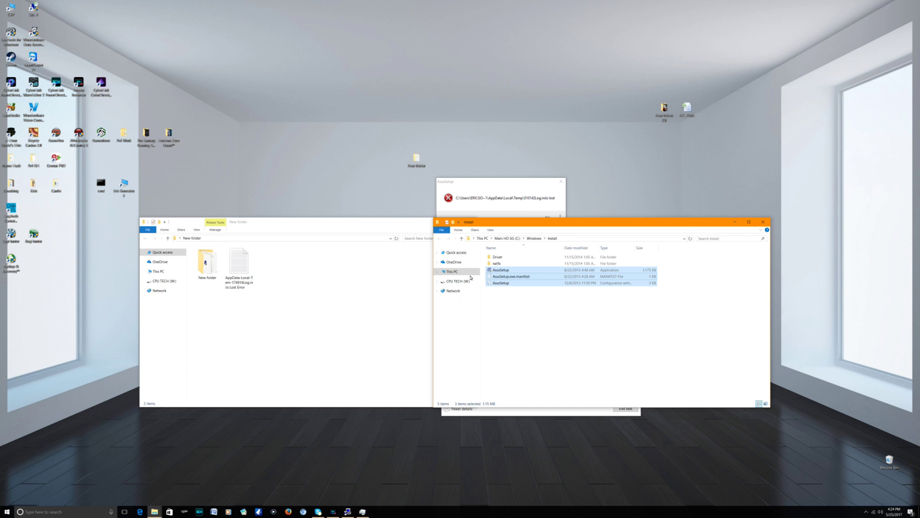
left_click(304, 268)
right_click(304, 268)
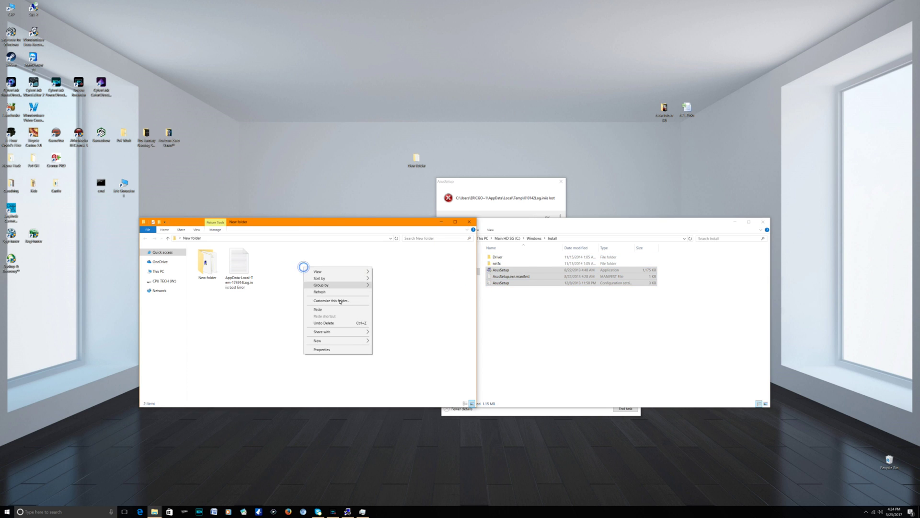
left_click(331, 309)
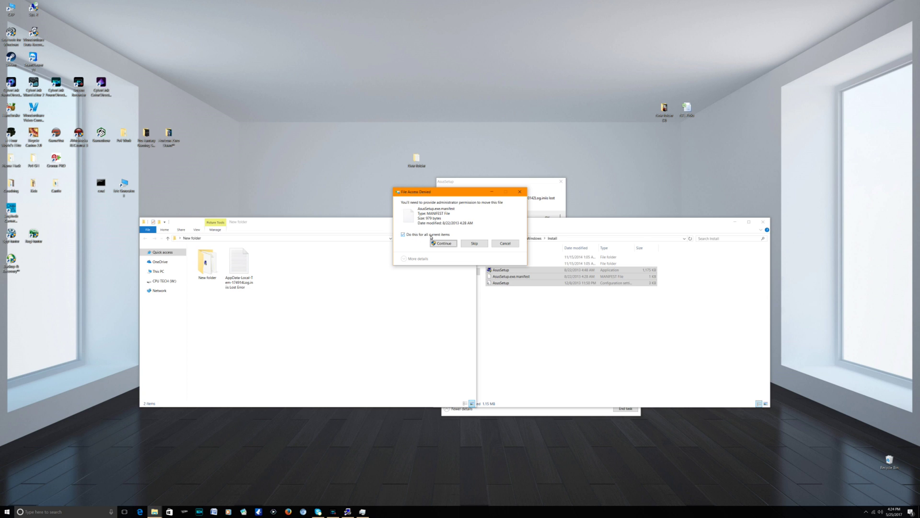
left_click(444, 243)
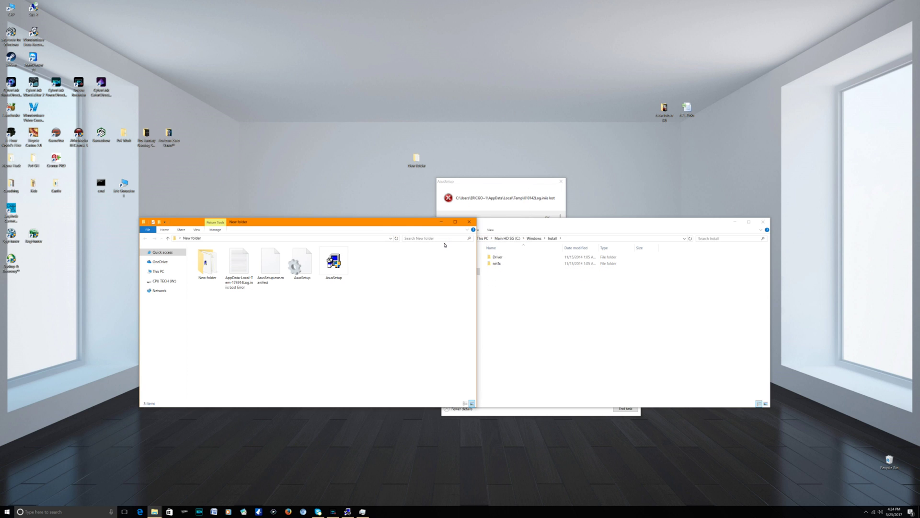
left_click(527, 283)
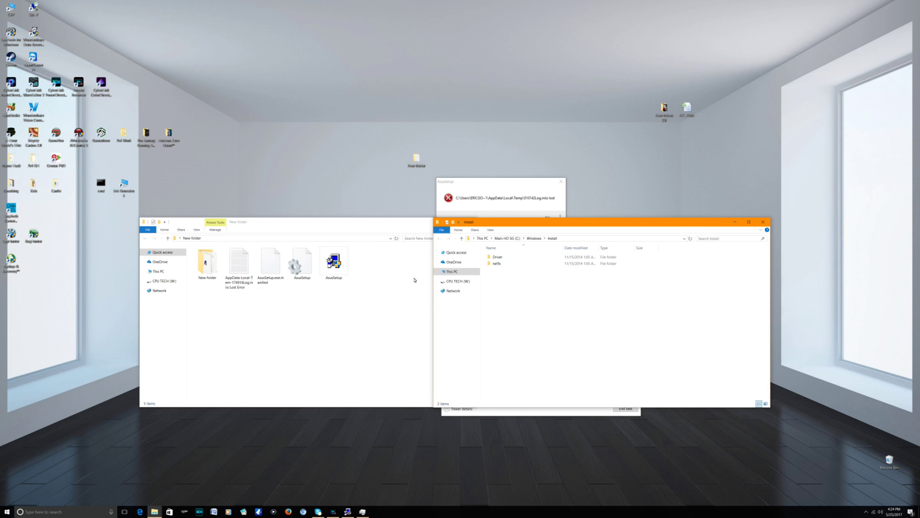
Bring the AsusSetup error message forward and dismiss it with OK.
left_click(331, 317)
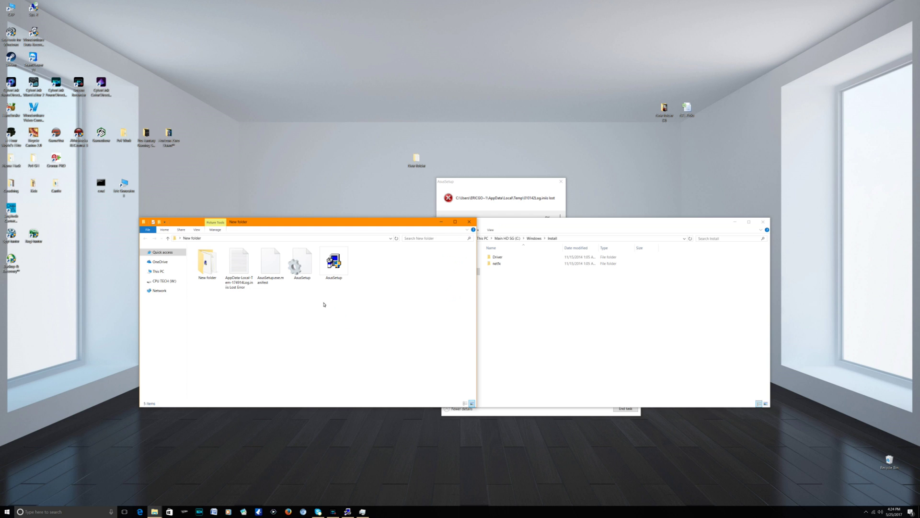
left_click(572, 303)
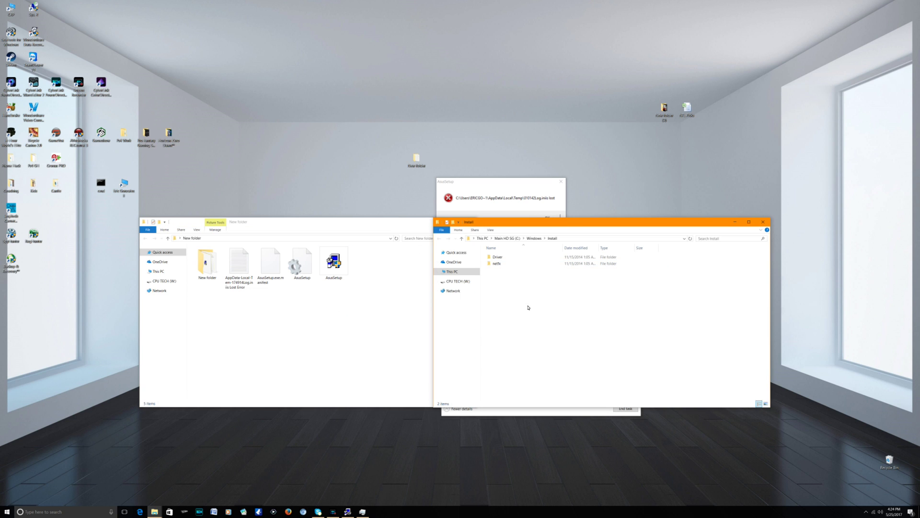
left_click(522, 184)
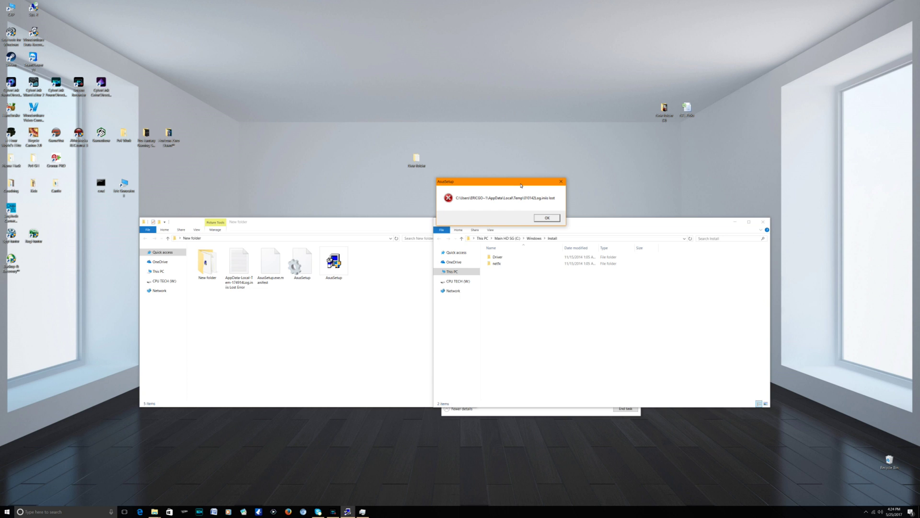
left_click(561, 181)
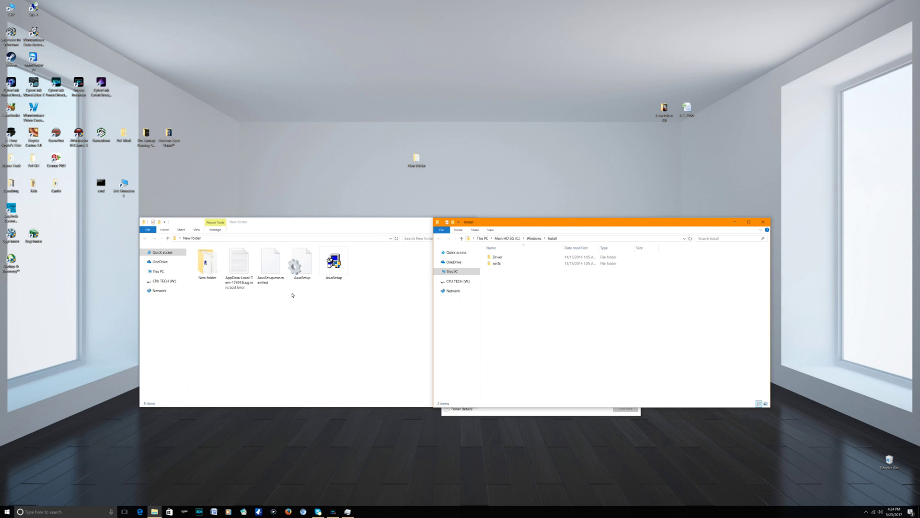
left_click_drag(352, 299, 256, 247)
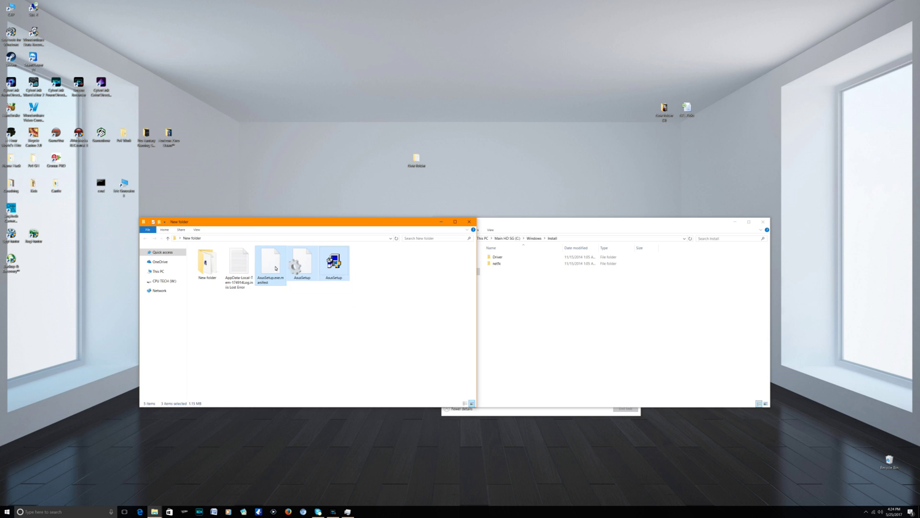
Delete the three AsusSetup files from New folder, then close both Explorer windows.
right_click(276, 268)
left_click(320, 353)
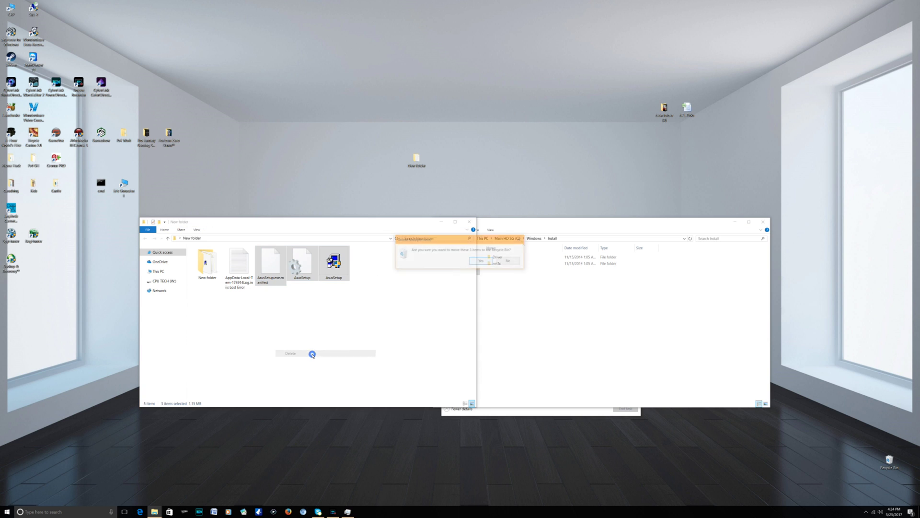
left_click(482, 263)
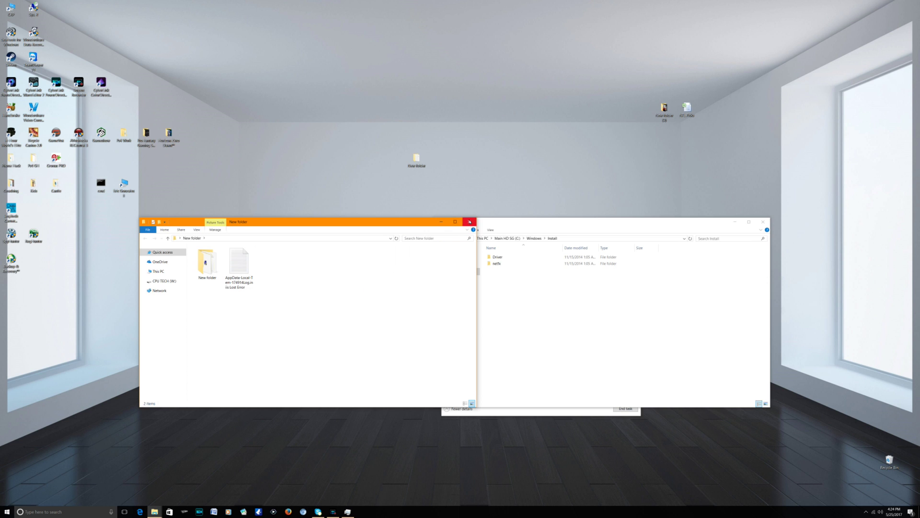
left_click(469, 222)
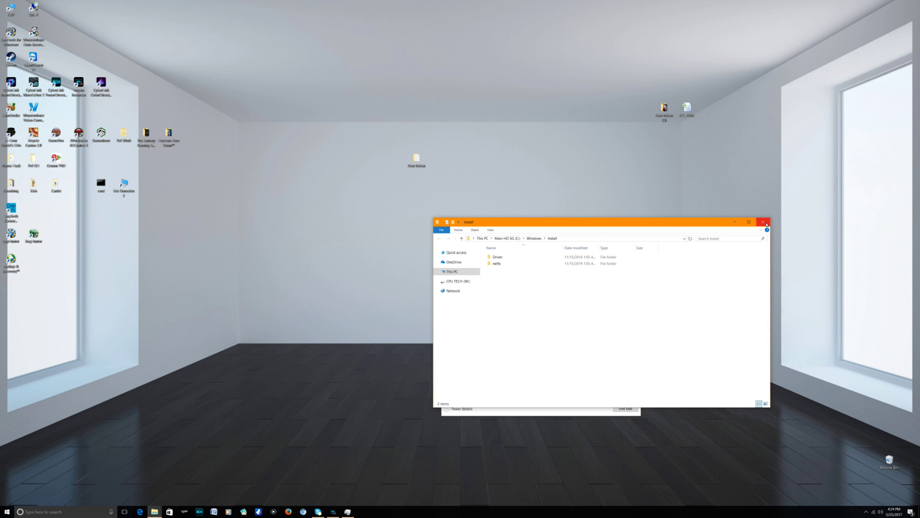
left_click(767, 223)
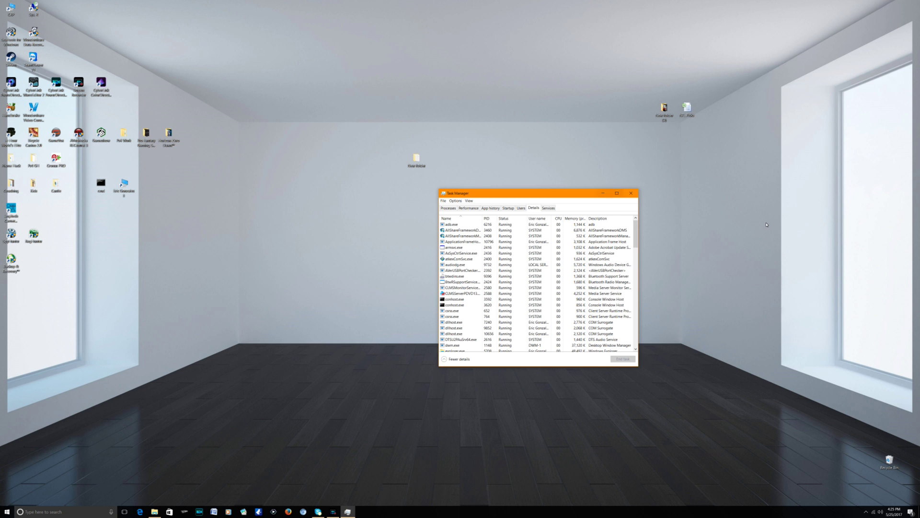
Close the Task Manager window.
left_click(631, 193)
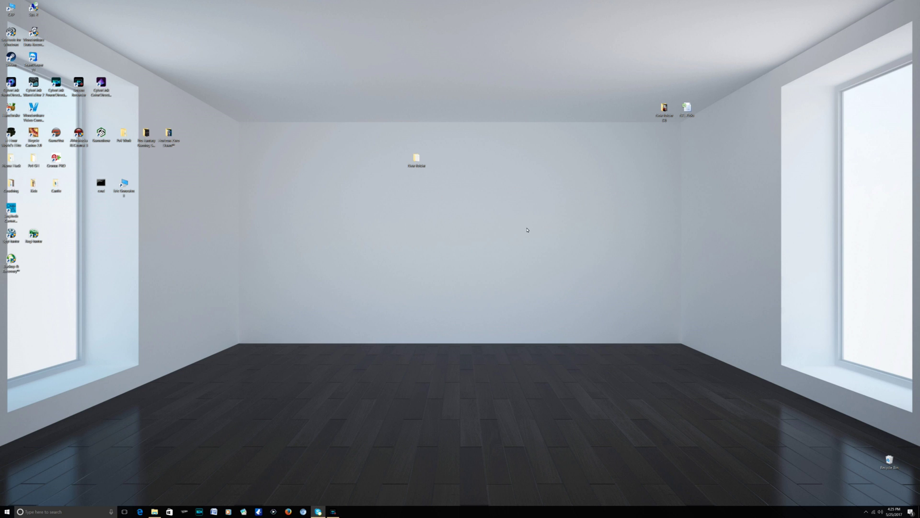